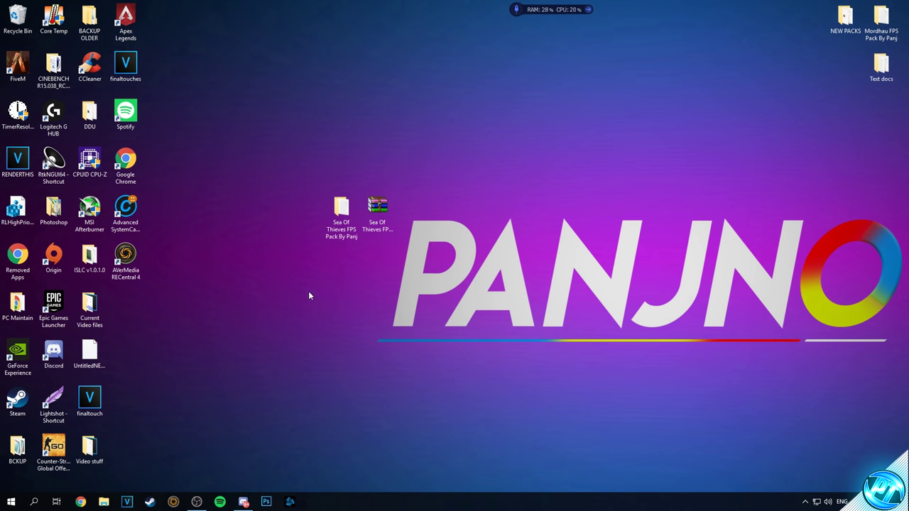
Launch Sea of Thieves and open Task Manager while the game is running
key("super")
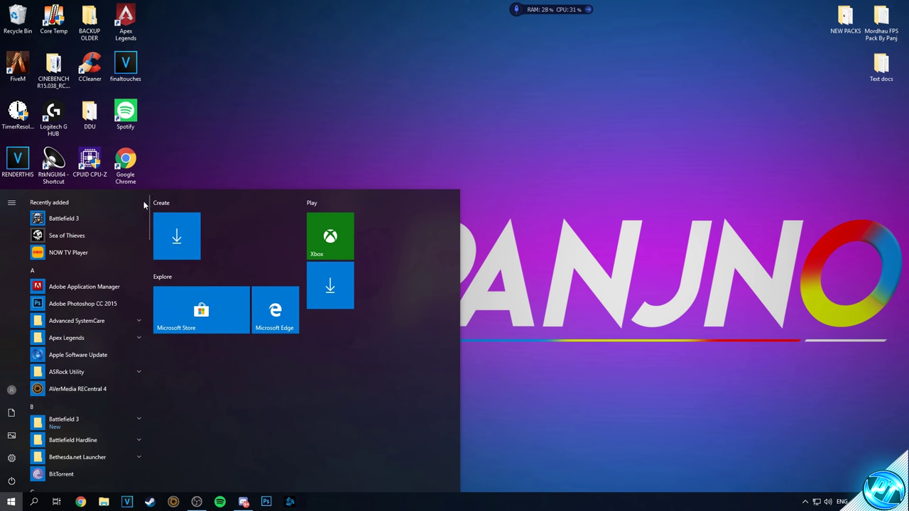
left_click(67, 235)
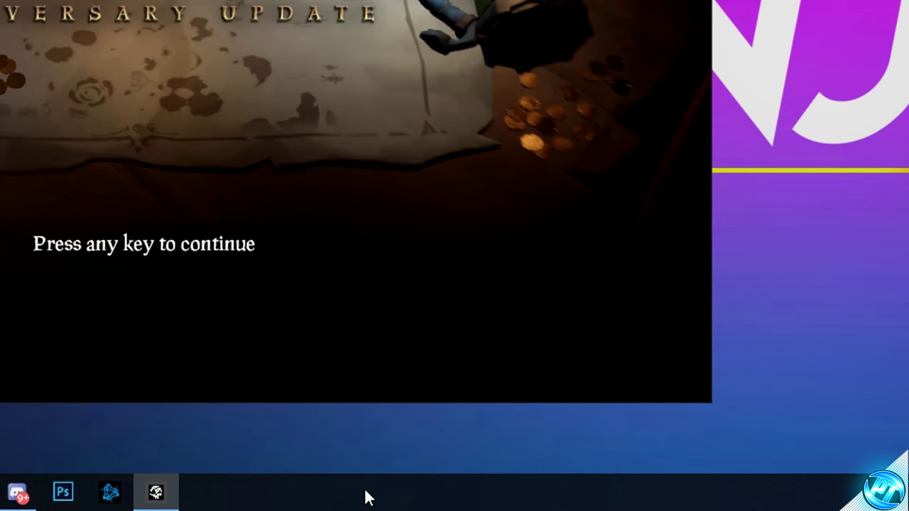
right_click(367, 497)
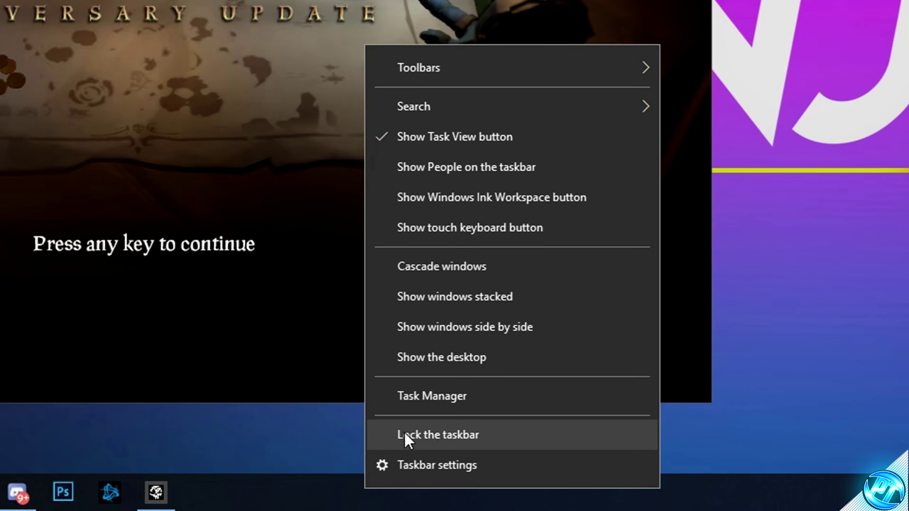
left_click(435, 394)
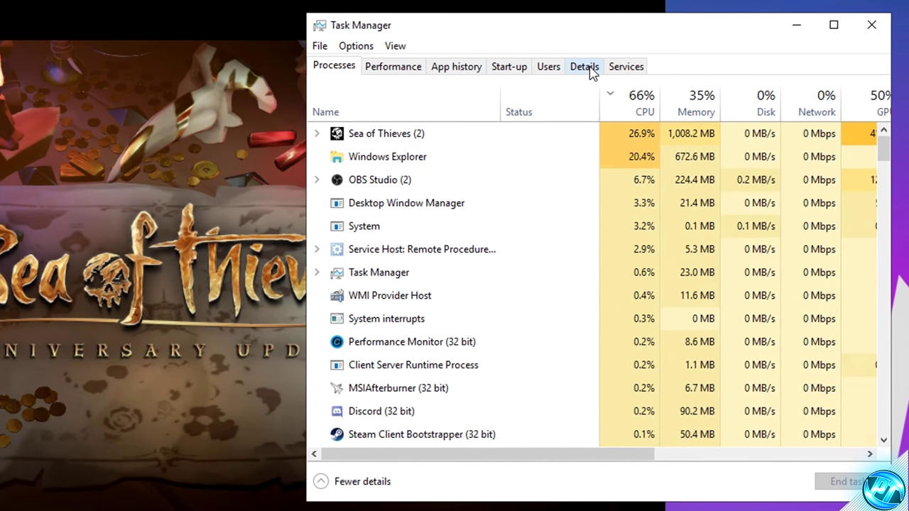
Find SoTGame.exe in the detailed process list and open its file location
left_click(586, 67)
scroll(476, 172, "up", 4)
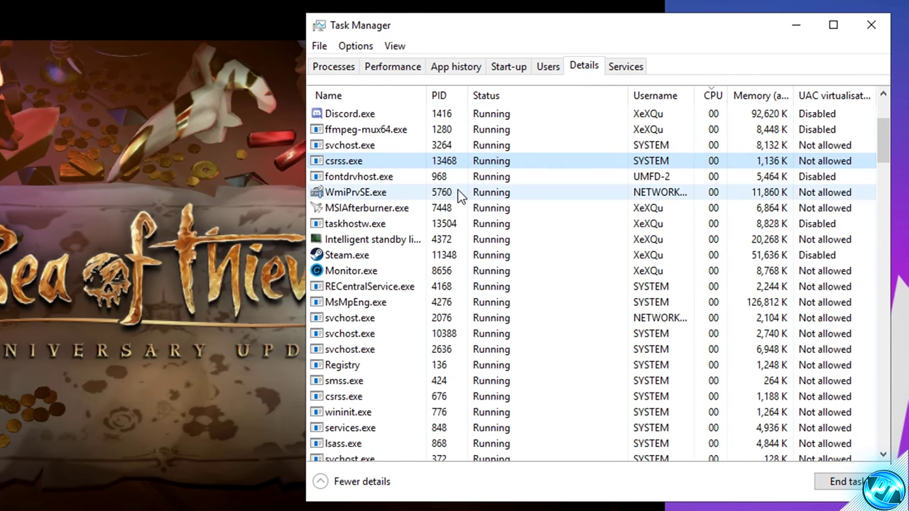
left_click(327, 130)
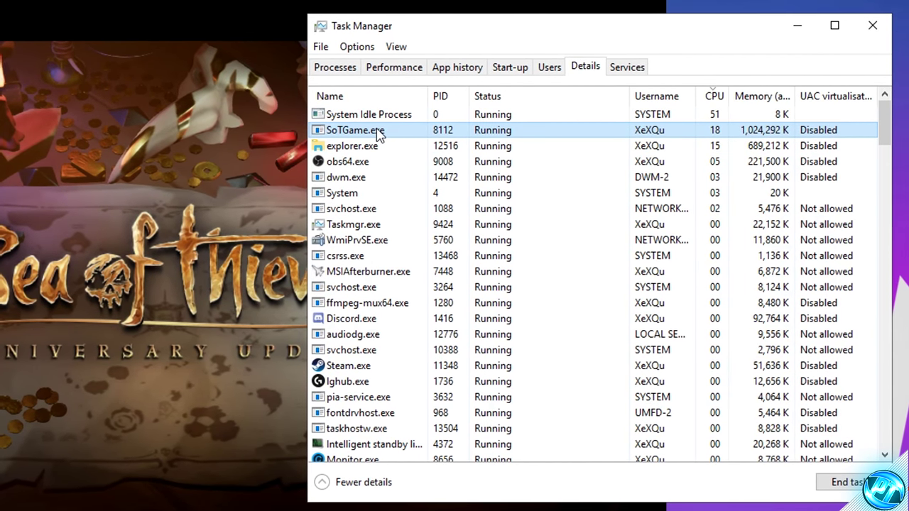
right_click(377, 132)
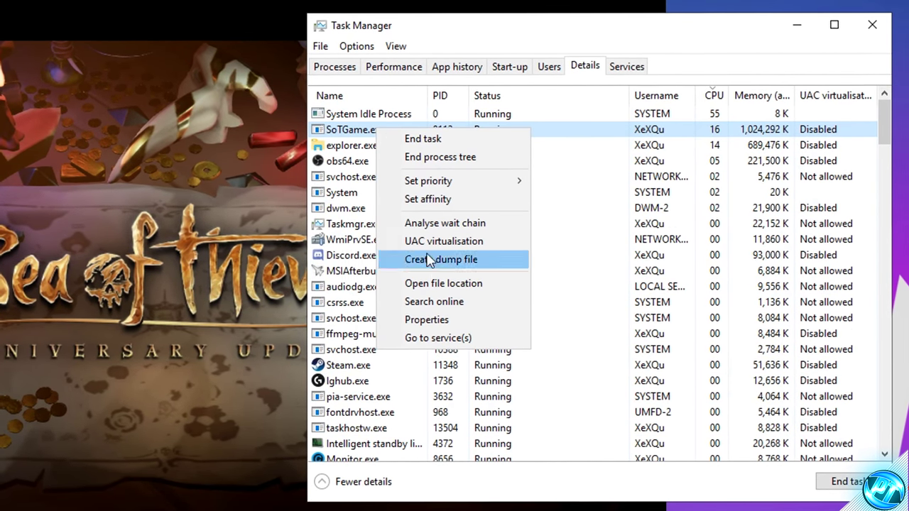
left_click(443, 284)
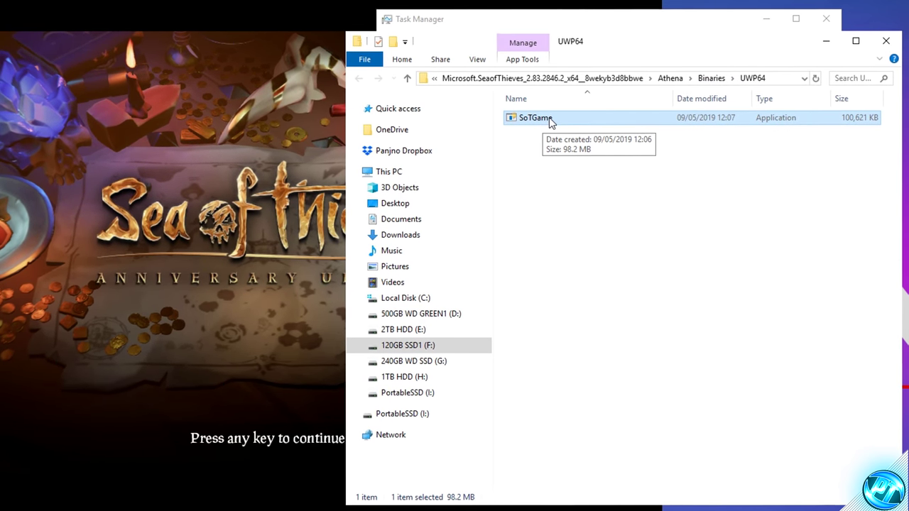
Open the compatibility properties of the SoTGame application and disable full-screen optimisations
right_click(552, 121)
left_click(595, 479)
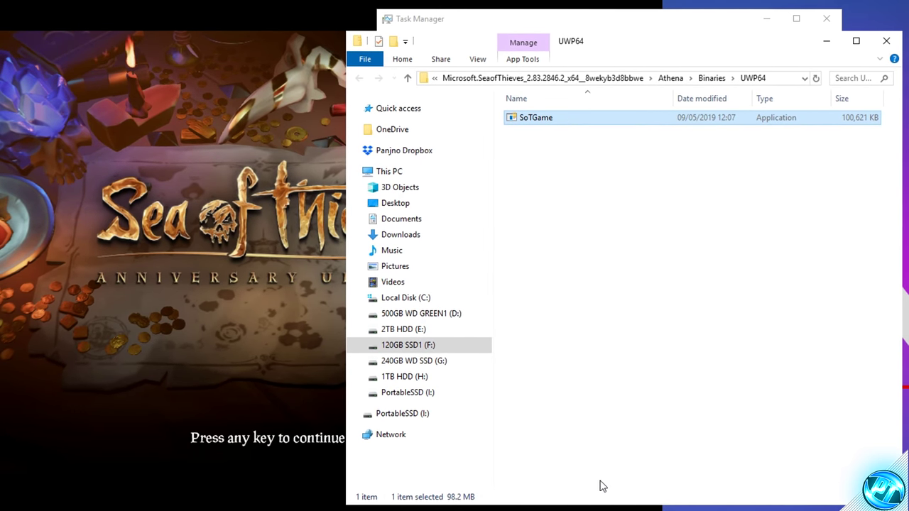
left_click(615, 149)
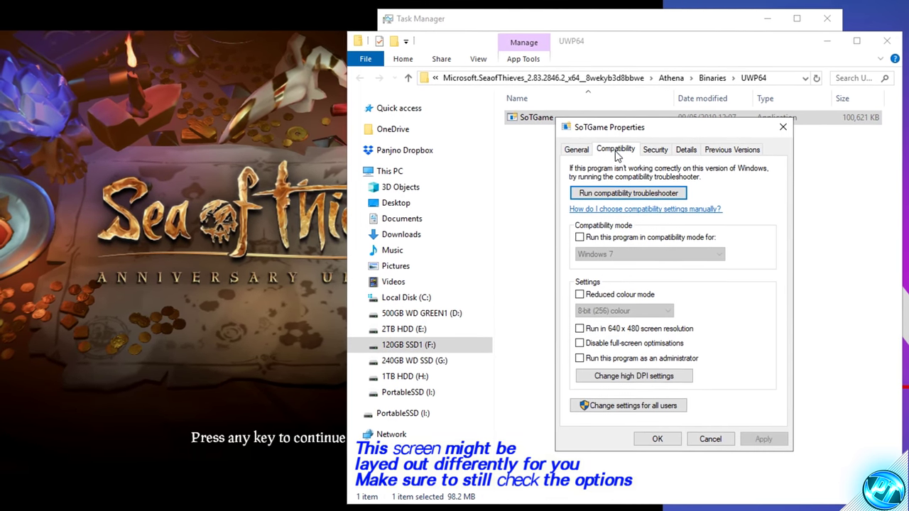
left_click(580, 343)
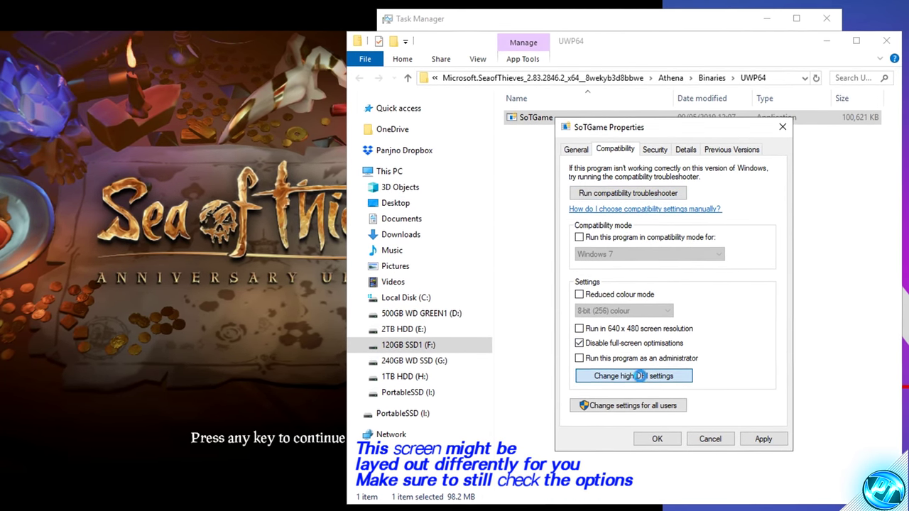
Override SoTGame's high DPI scaling behaviour with scaling performed by Application, apply the properties and close the folder
left_click(646, 380)
left_click(643, 382)
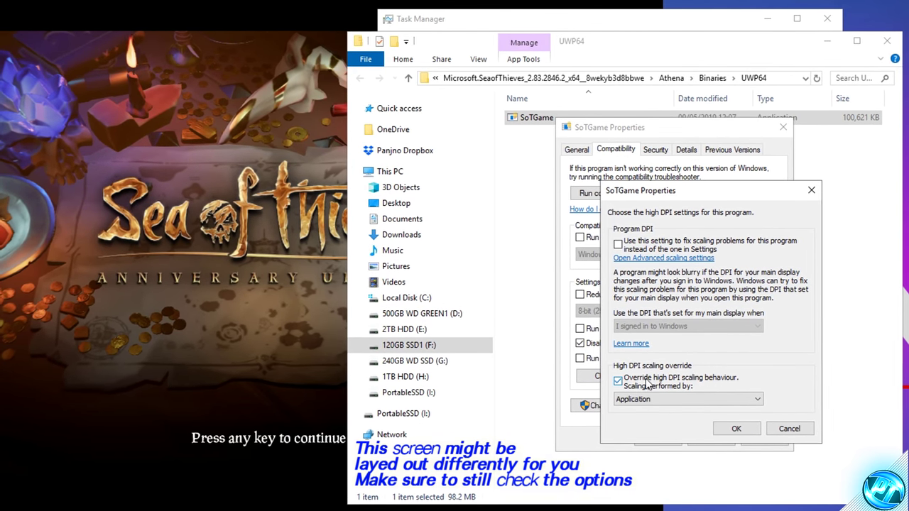
left_click(742, 428)
left_click(761, 438)
left_click(649, 438)
left_click(887, 40)
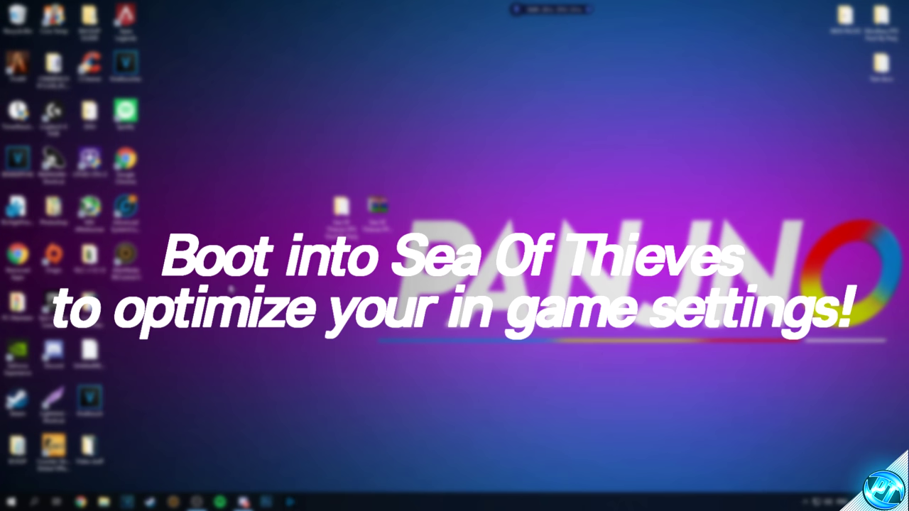
Launch Sea of Thieves again and switch the game between windowed and full-screen mode, ending in full screen
key("super")
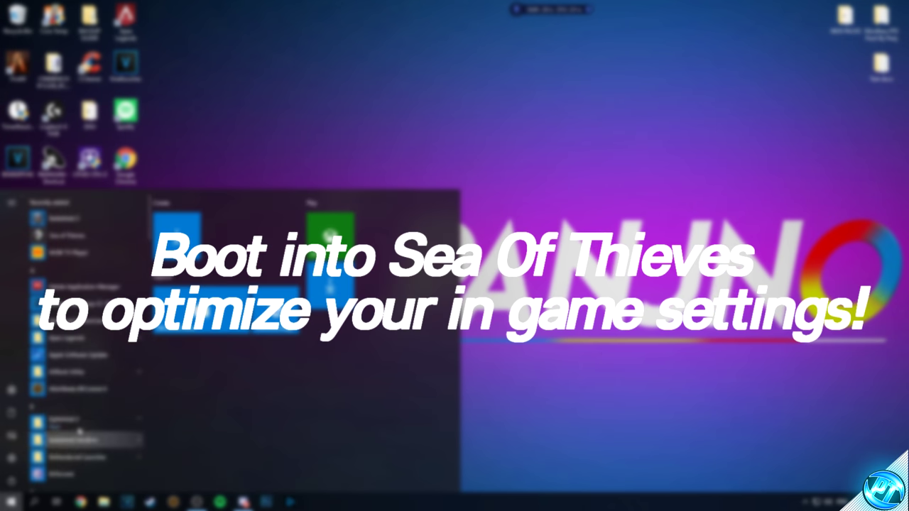
left_click(79, 242)
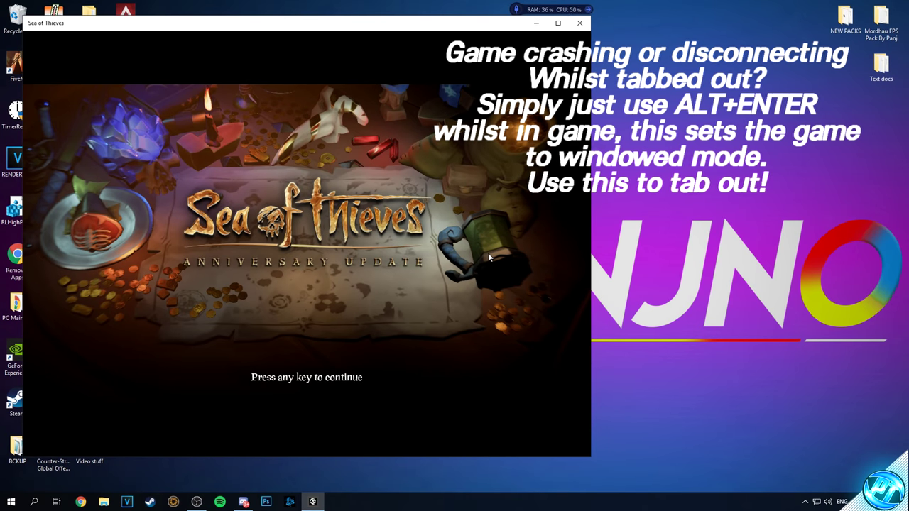
key("alt+Return")
key("alt+Return")
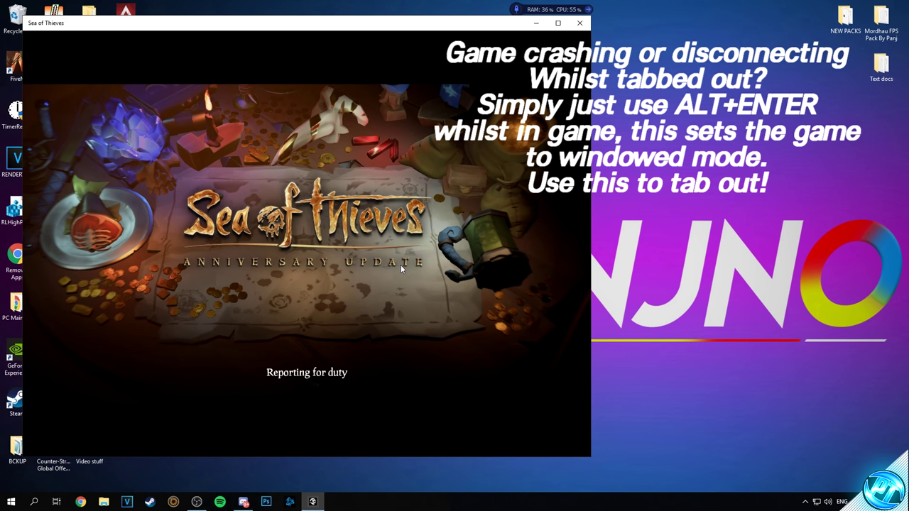
key("alt+Return")
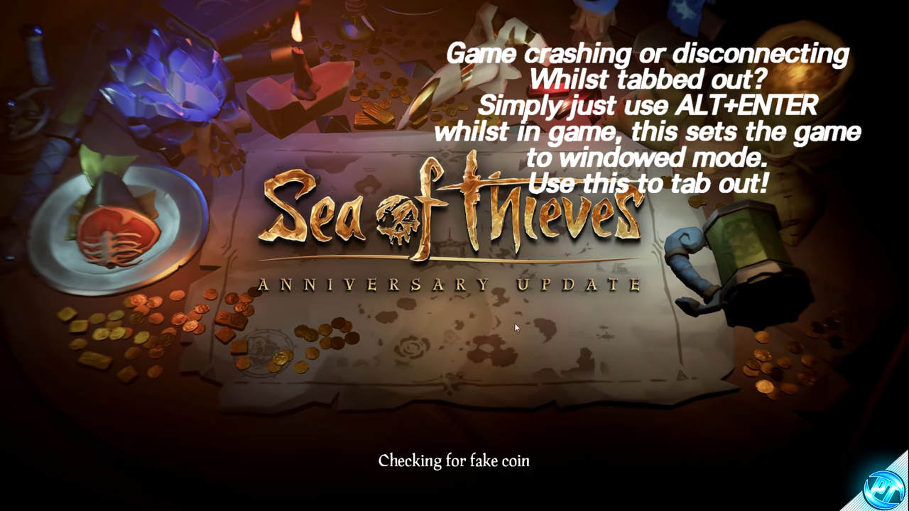
key("alt+Return")
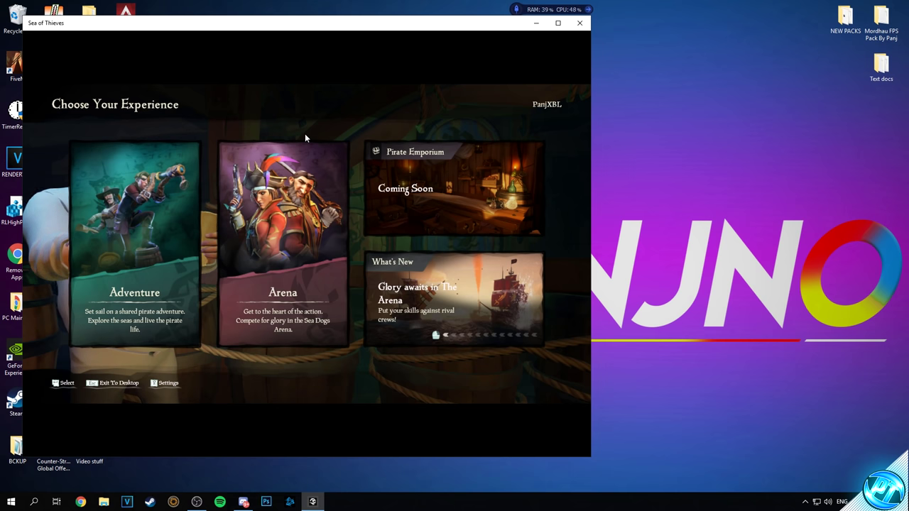
key("alt+Return")
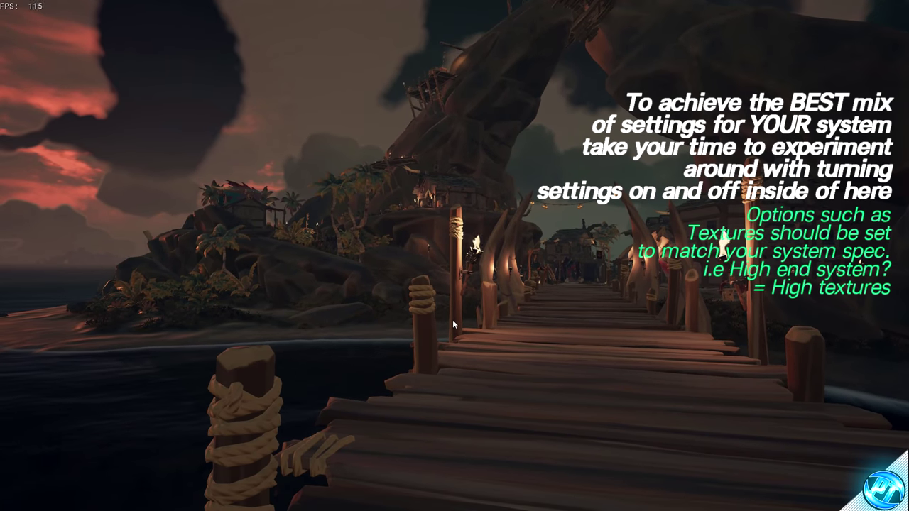
Open the Graphics Settings in the Sea of Thieves game options
key("Escape")
left_click(148, 146)
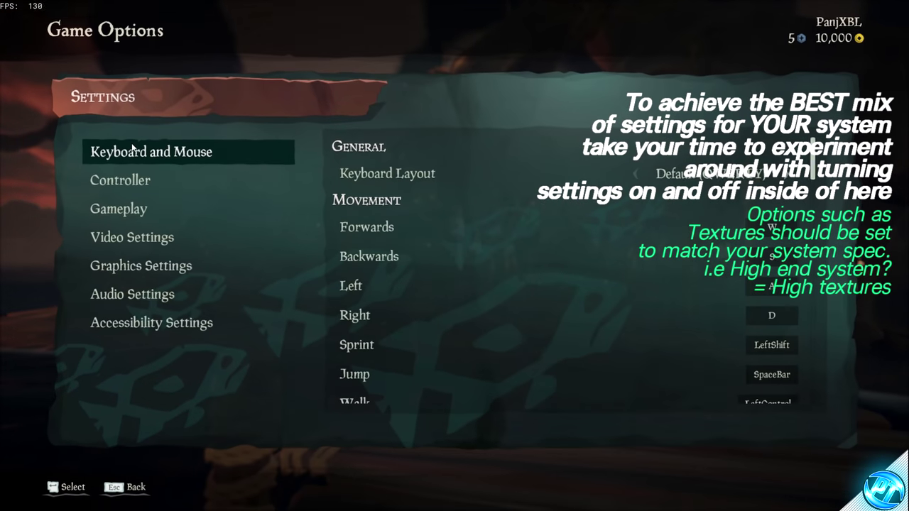
left_click(186, 265)
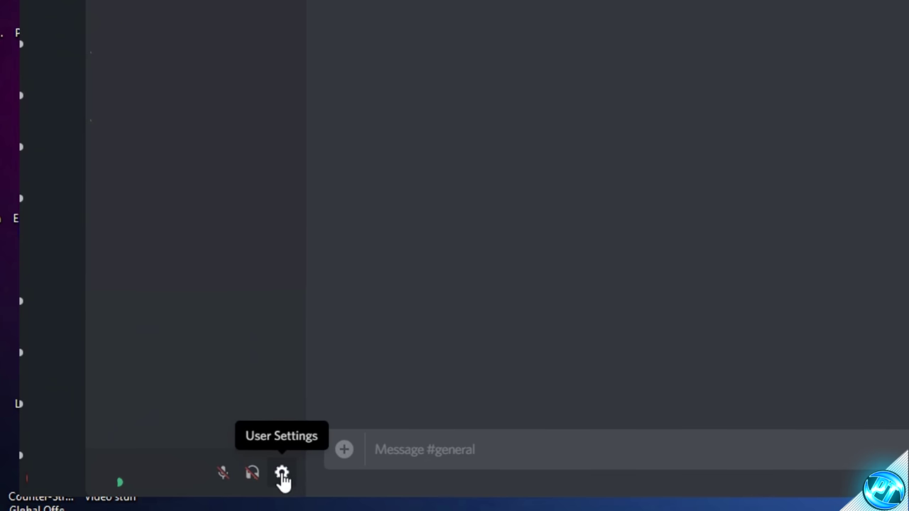
In Discord's appearance settings, turn off Hardware Acceleration and confirm the relaunch
left_click(282, 473)
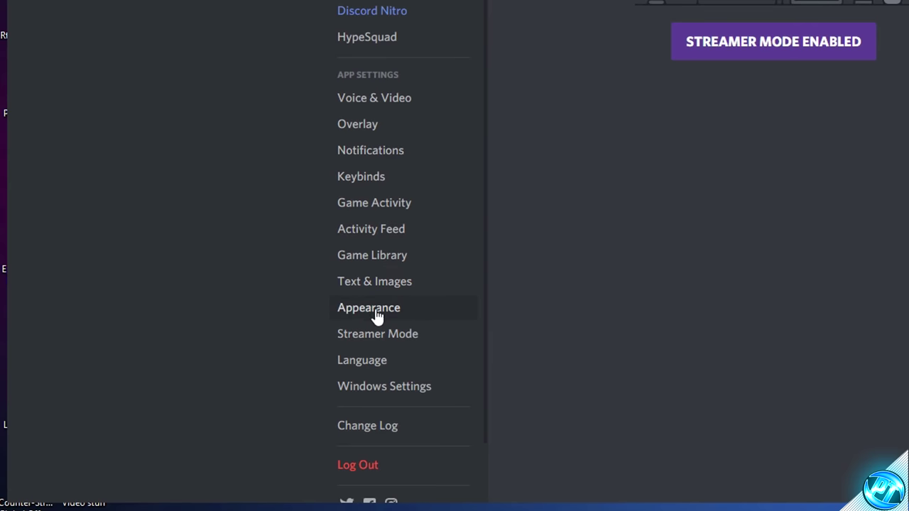
left_click(375, 311)
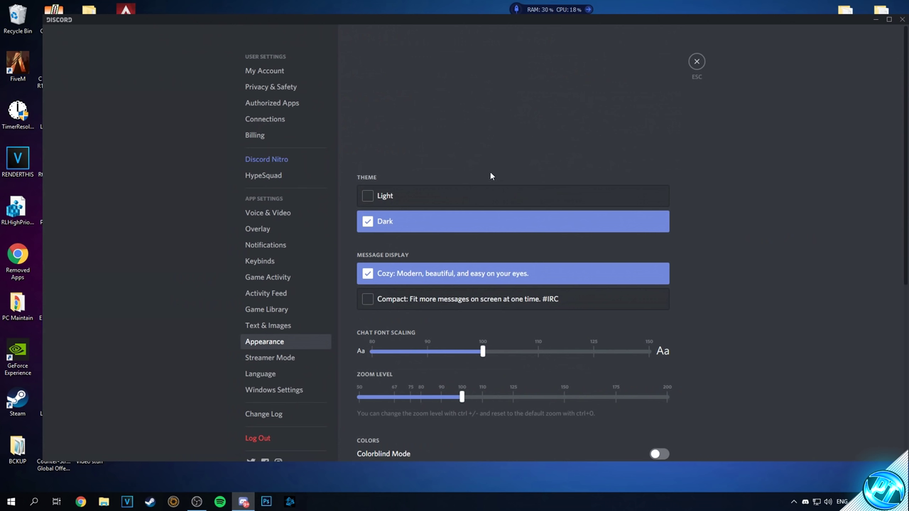
scroll(497, 175, "down", 5)
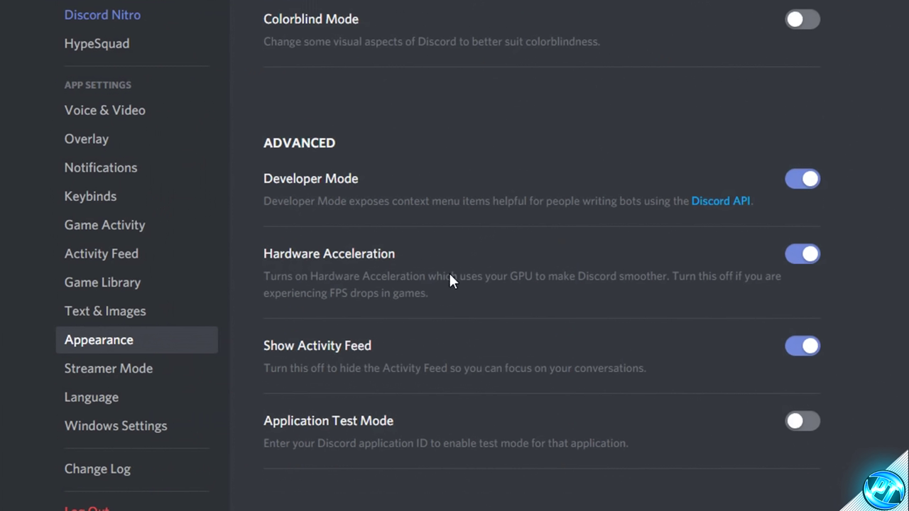
left_click(808, 255)
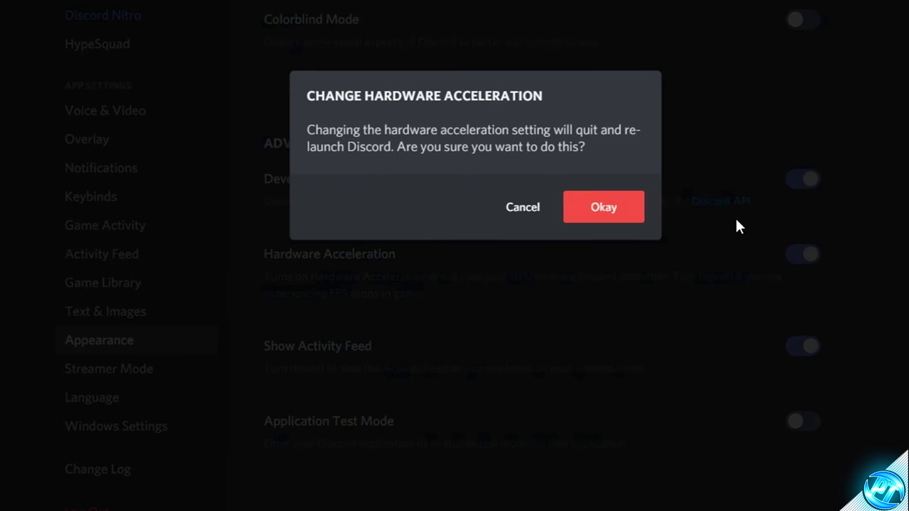
left_click(598, 206)
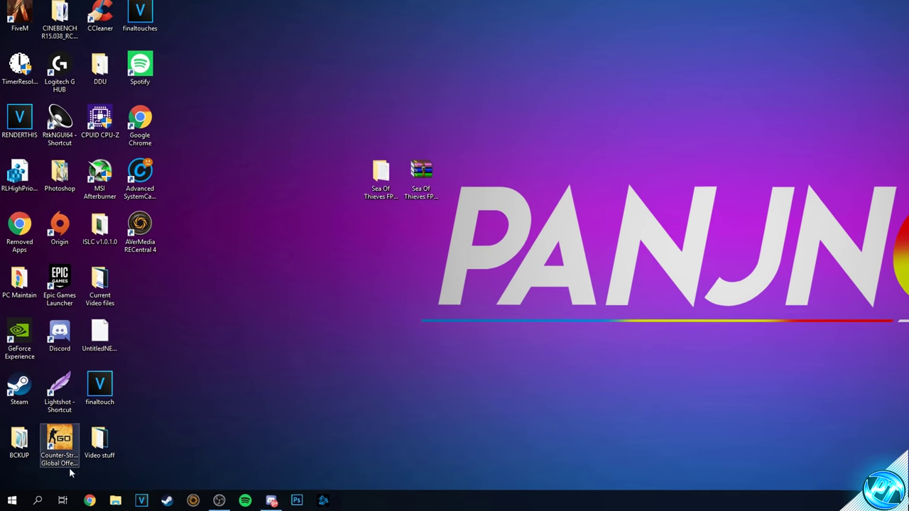
Search Windows for "power plan", check the additional plans in Power Options for Ultimate Performance, and minimise the window
left_click(11, 498)
type("power plan")
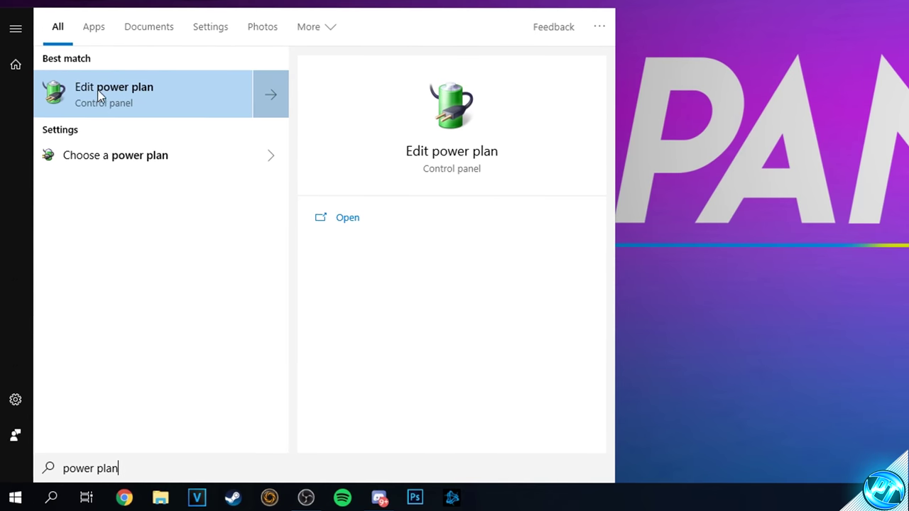
left_click(61, 156)
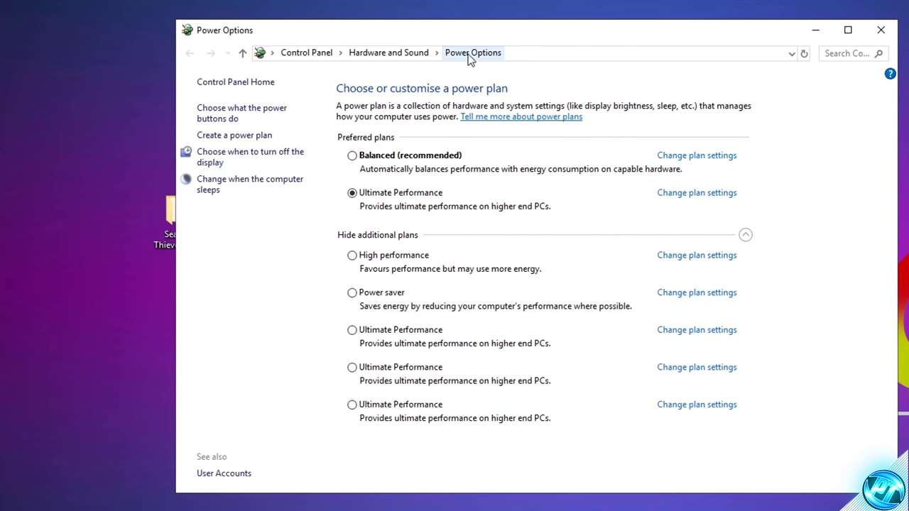
left_click(469, 55)
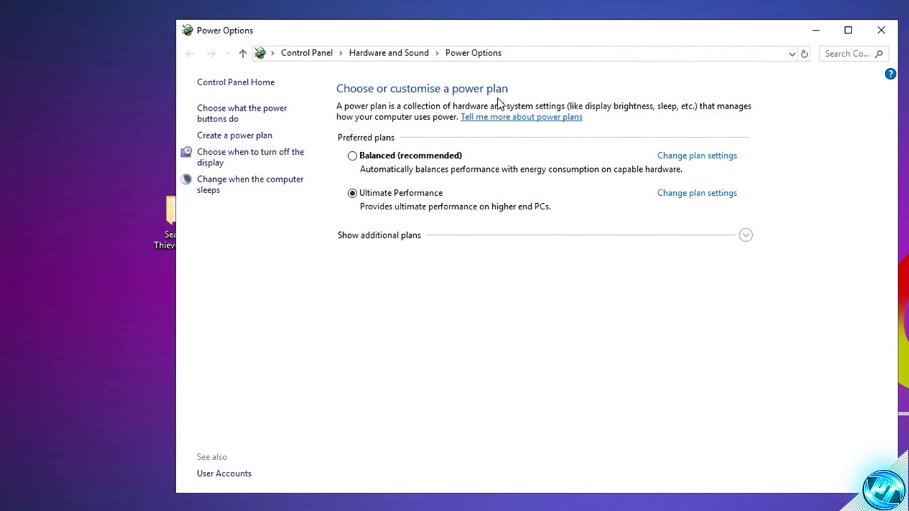
left_click(389, 242)
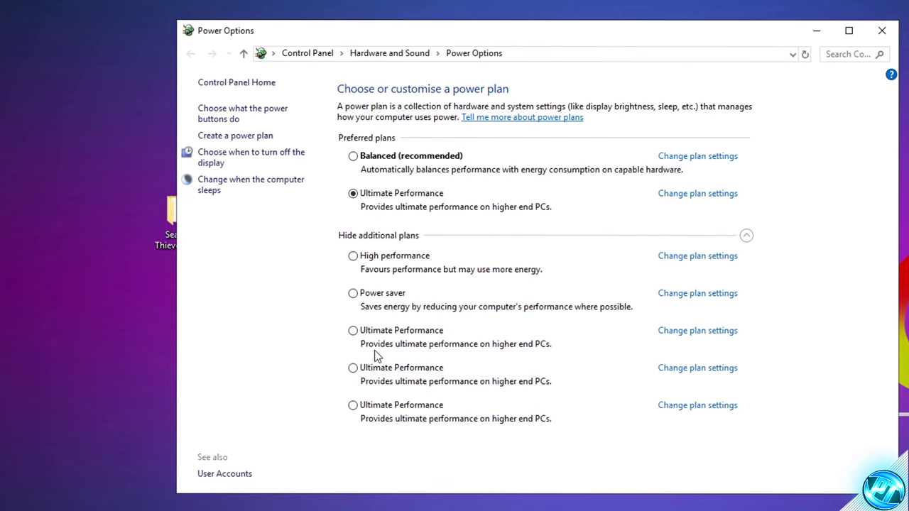
left_click(353, 331)
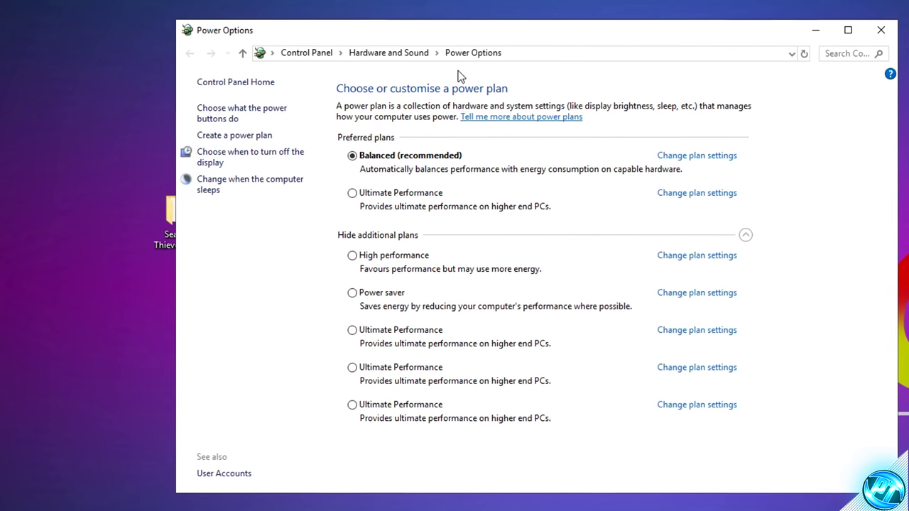
left_click(816, 30)
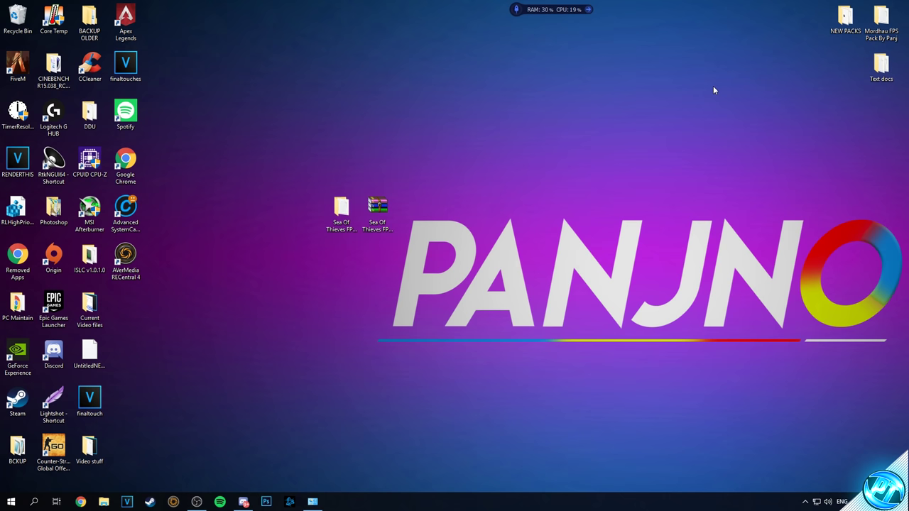
Copy the whole powercfg command from the Command text file in the Sea Of Thieves FPS Pack folder, then close the file and folder
double_click(343, 206)
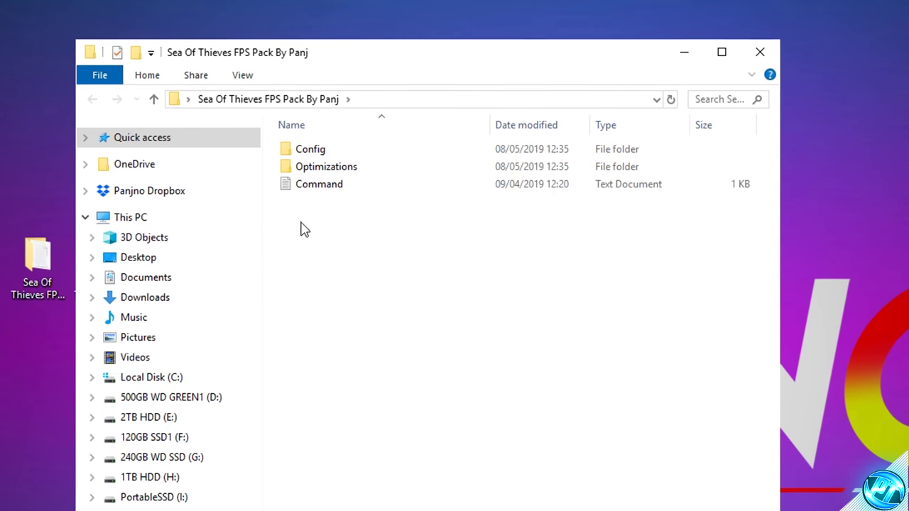
double_click(338, 186)
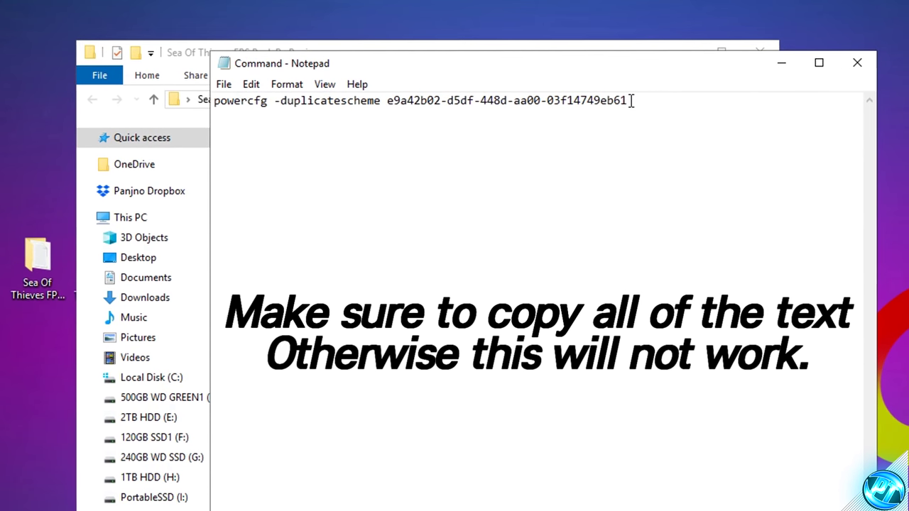
left_click_drag(630, 100, 215, 100)
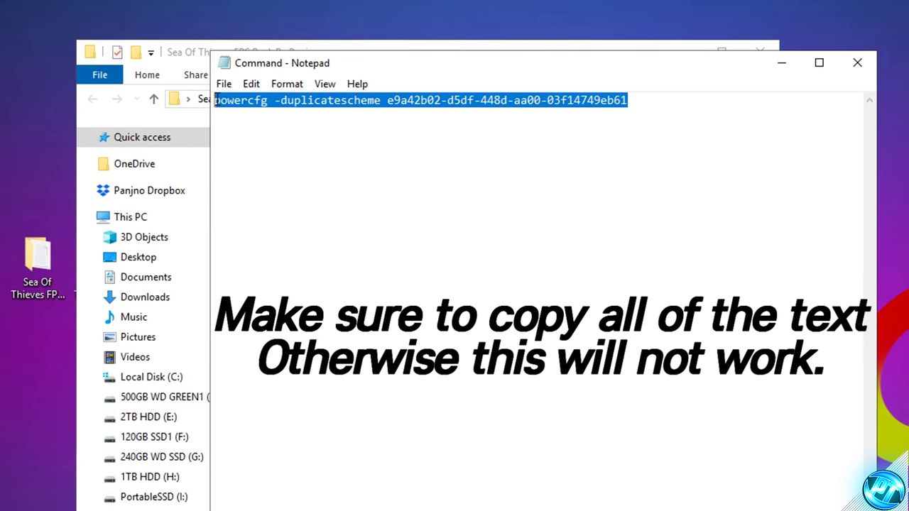
right_click(247, 105)
left_click(288, 156)
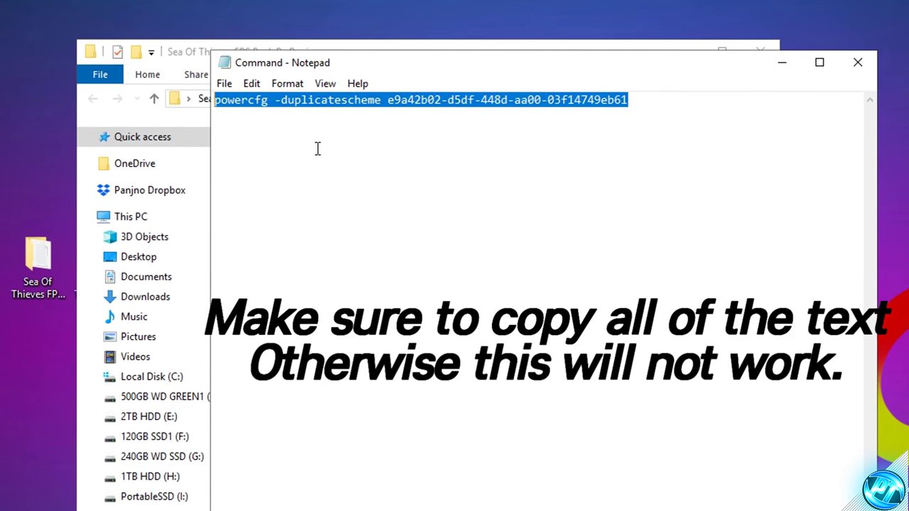
left_click(858, 63)
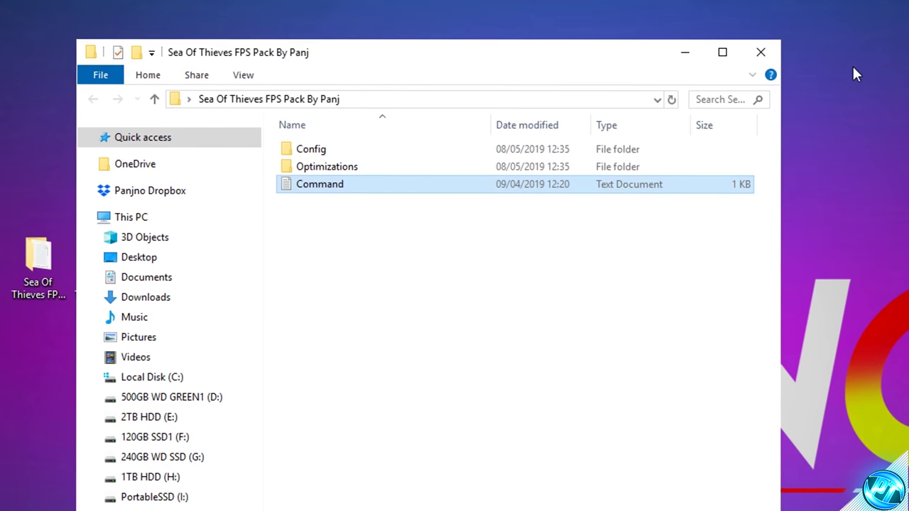
left_click(757, 54)
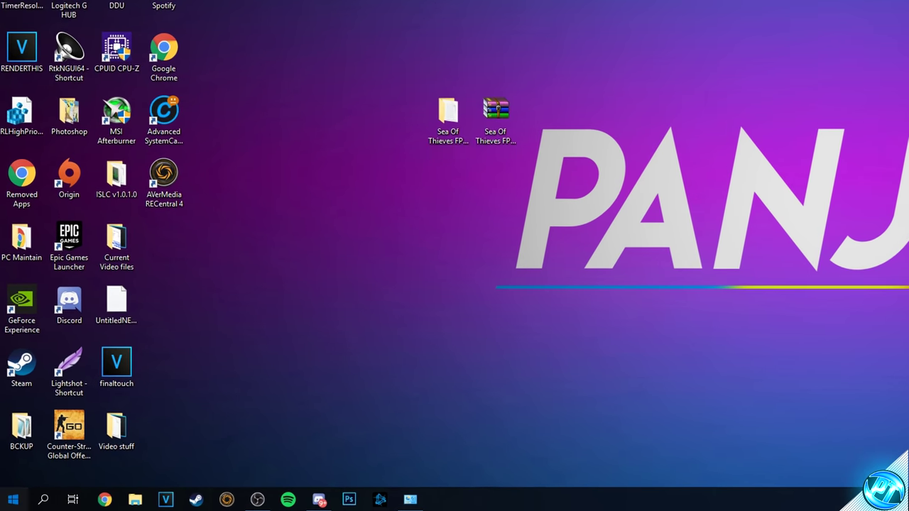
Run Command Prompt as administrator, execute "powercfg -duplicatescheme e9a42b02-d5df-448d-aa00-03f14749eb61" from the clipboard, and close it
key("super")
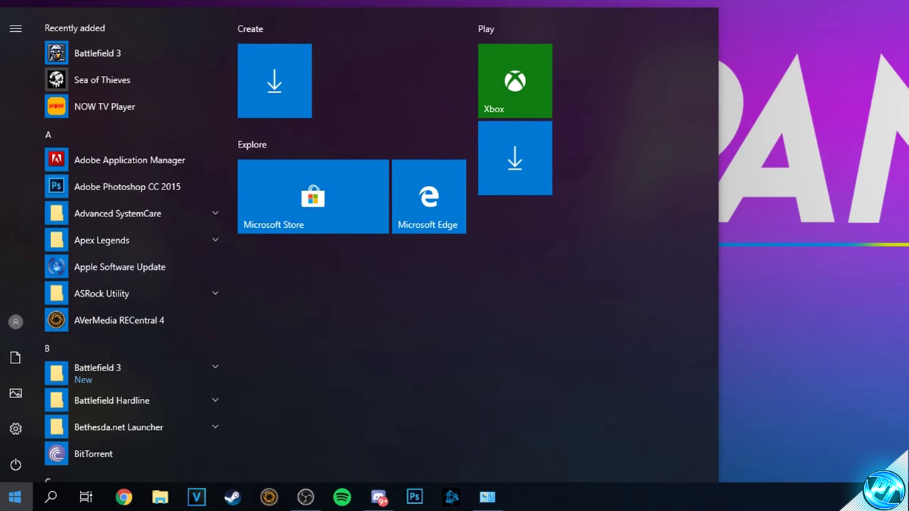
type("cmd")
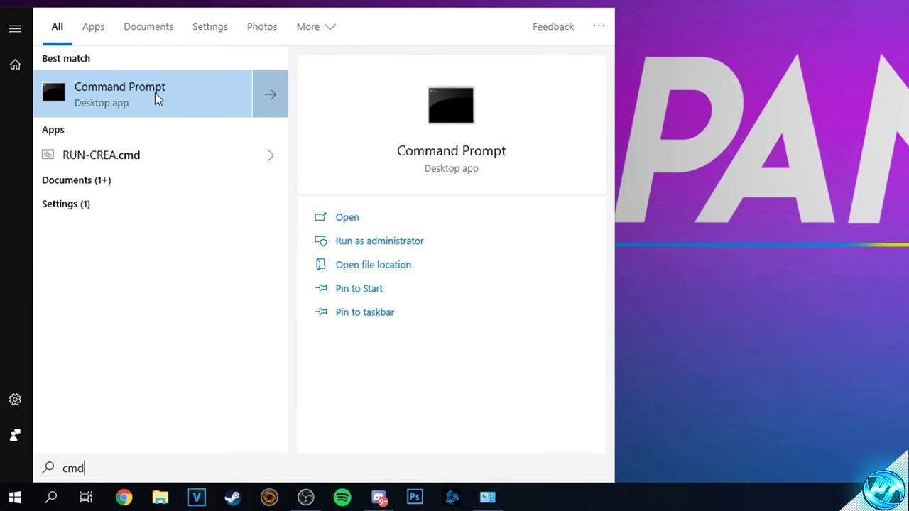
right_click(155, 92)
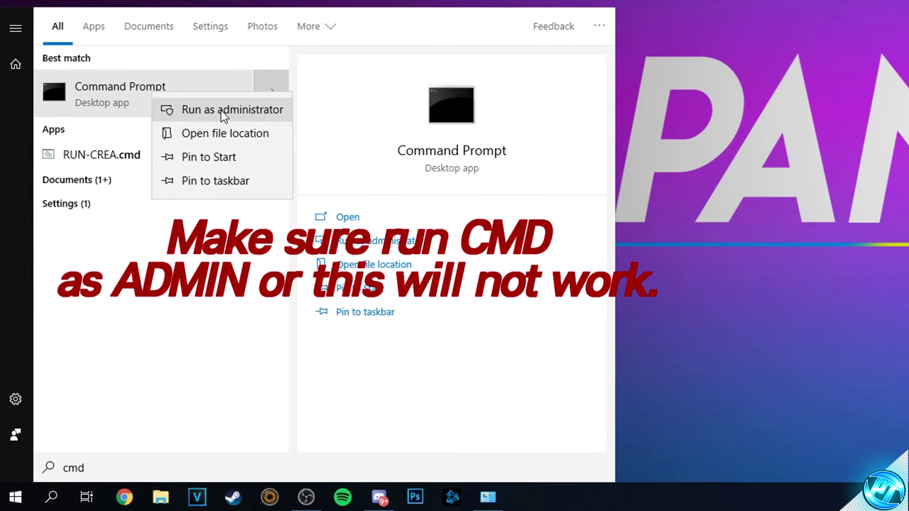
left_click(257, 118)
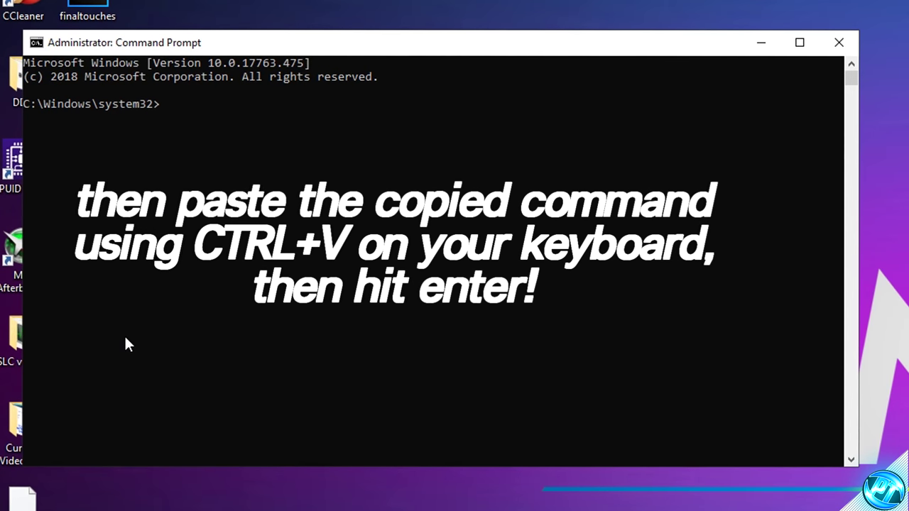
key("ctrl+v")
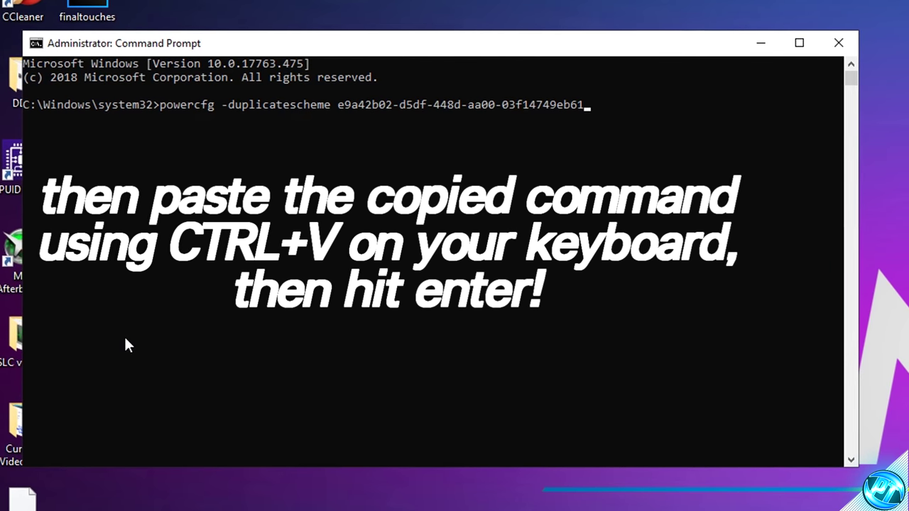
key("Return")
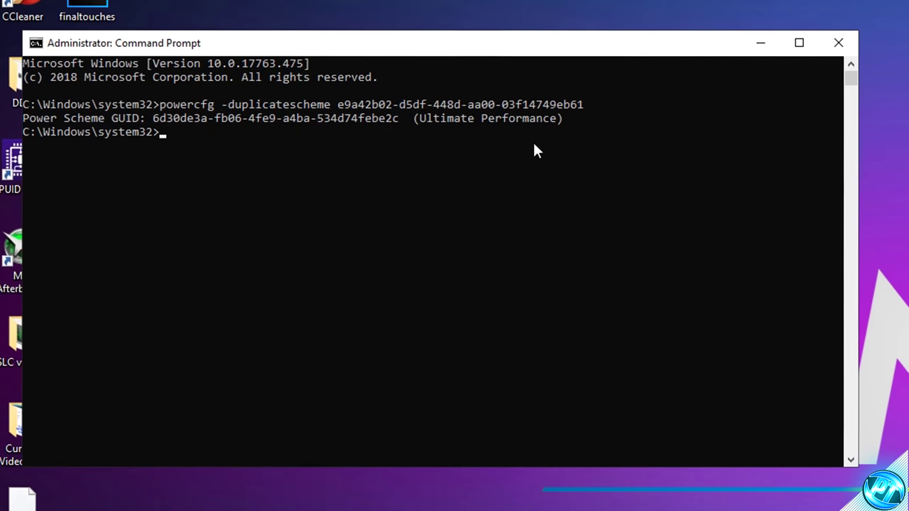
left_click(849, 41)
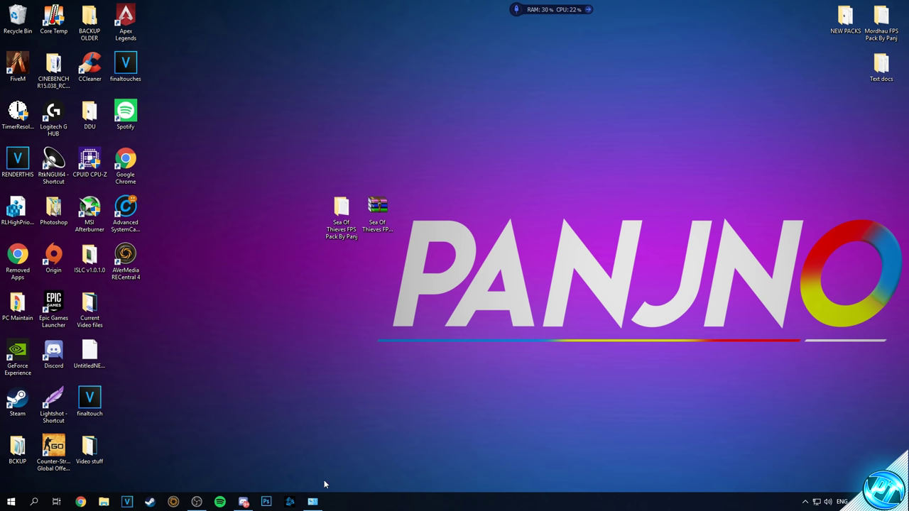
Restore and refresh Power Options, activate the last Ultimate Performance plan under the additional plans, and close the window
mouse_move(313, 502)
left_click(312, 455)
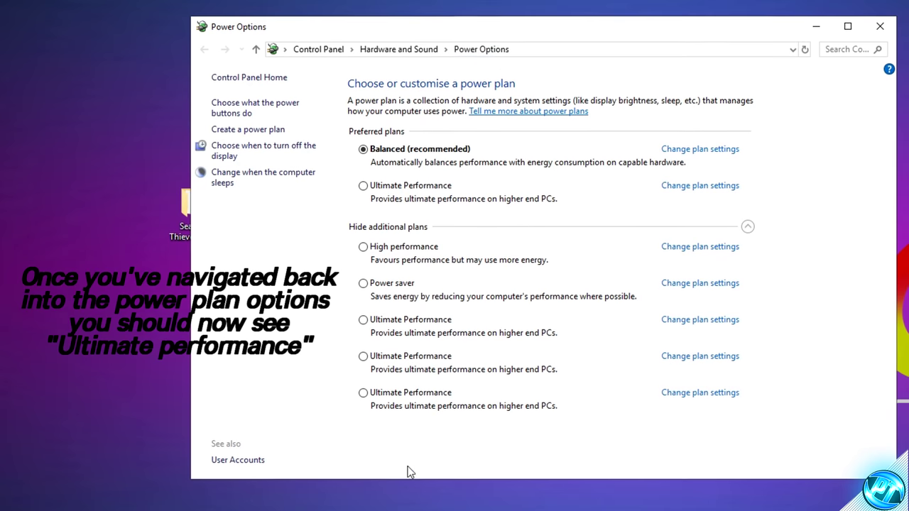
left_click(495, 53)
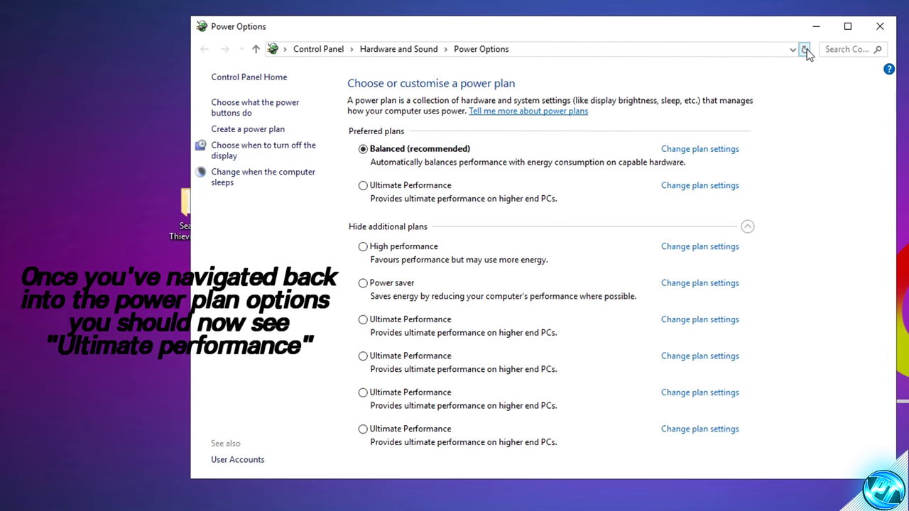
left_click(381, 226)
left_click(398, 227)
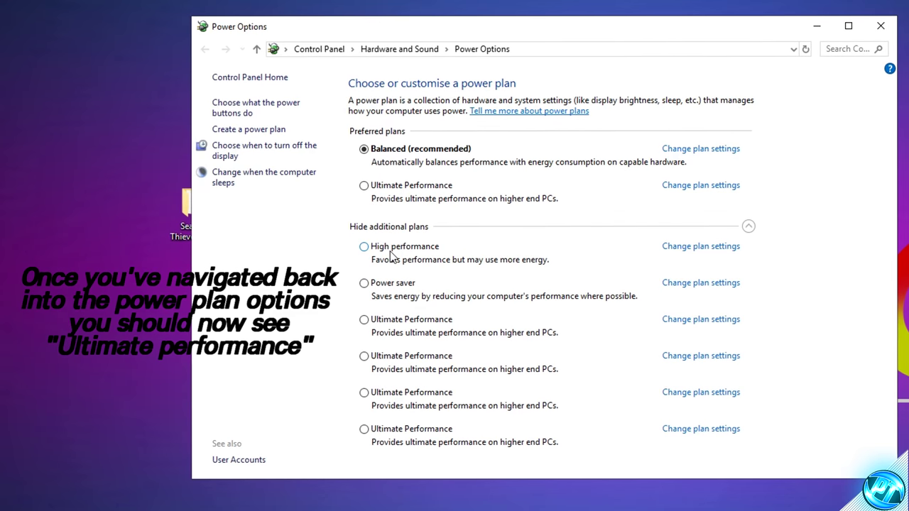
left_click(380, 431)
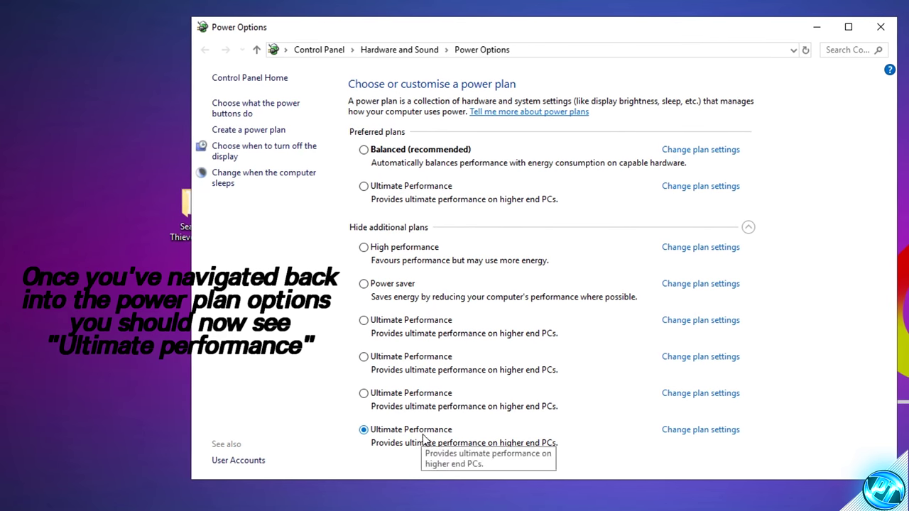
left_click(370, 247)
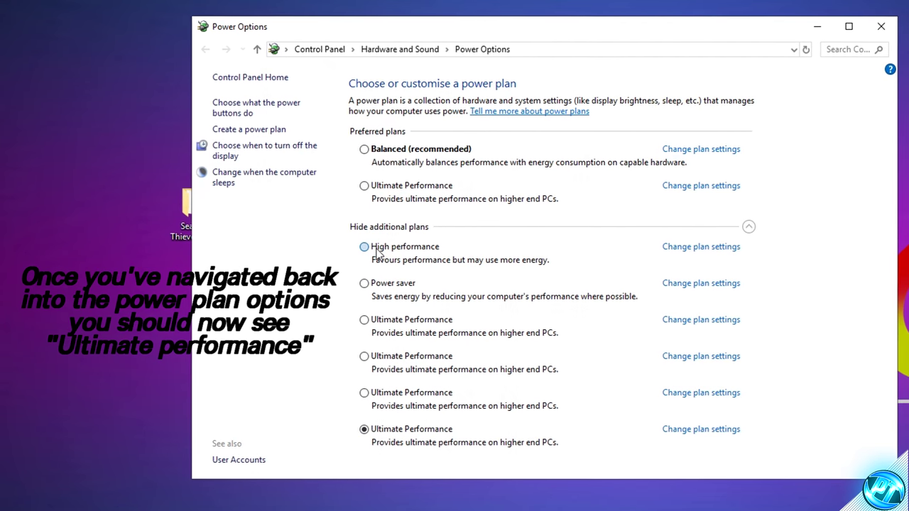
left_click(371, 433)
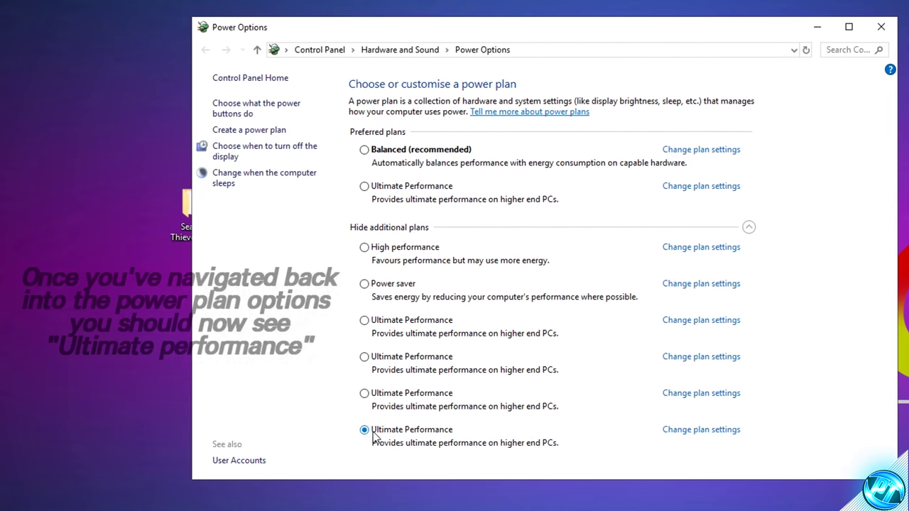
left_click(881, 26)
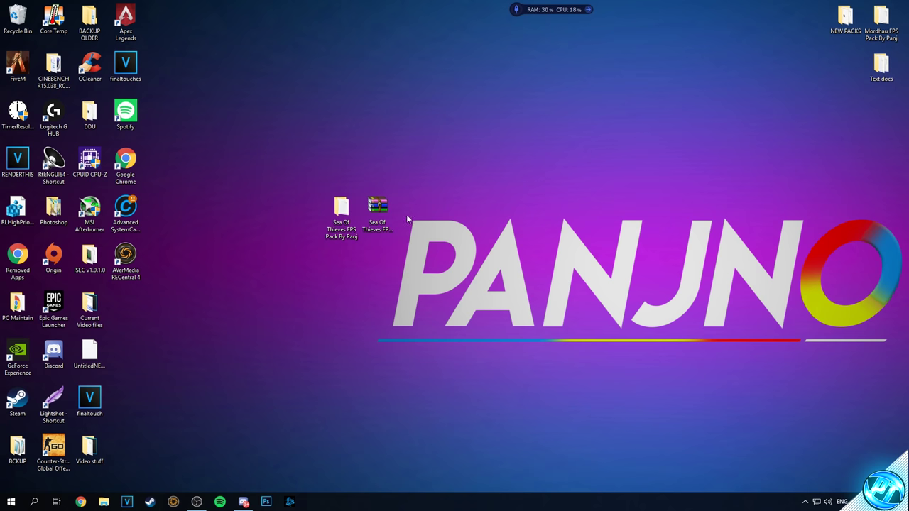
Start QuickCpuSetup-3.0.1.0 from the FPS pack's Optimizations folder, accept the licence agreement and continue the installation
double_click(342, 209)
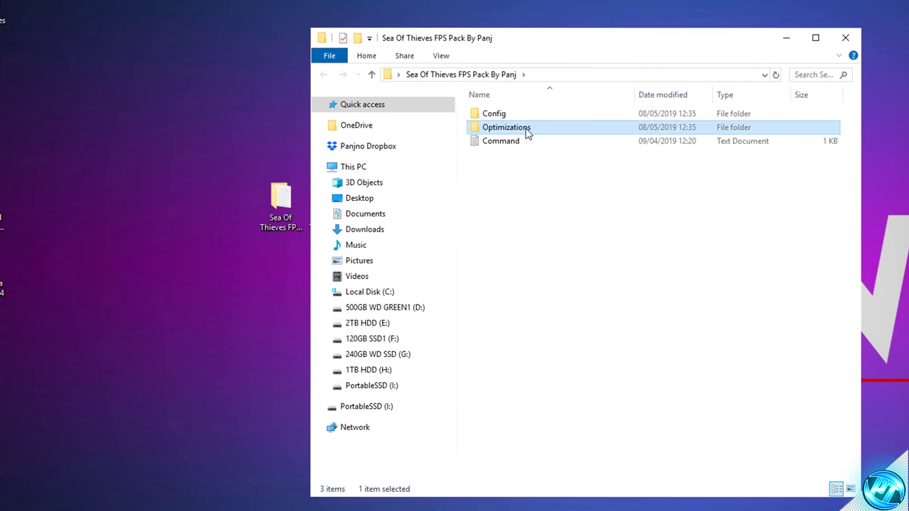
double_click(517, 157)
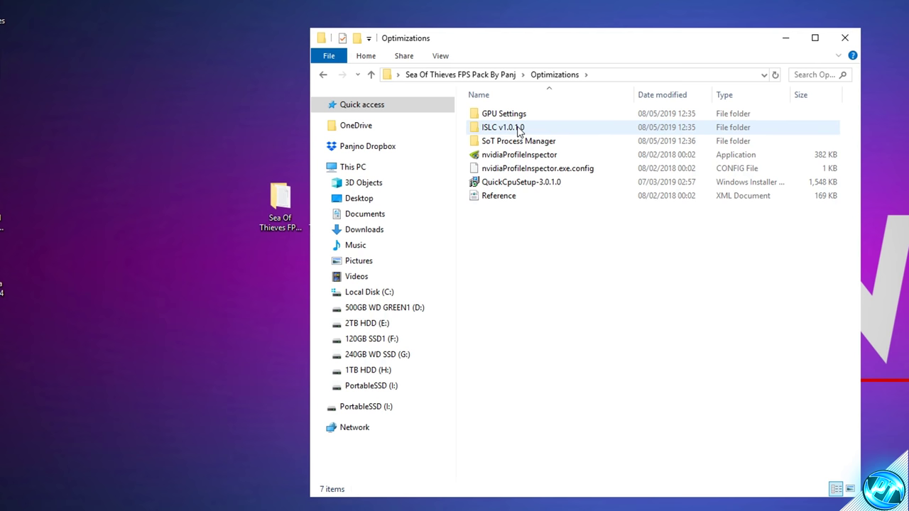
double_click(540, 186)
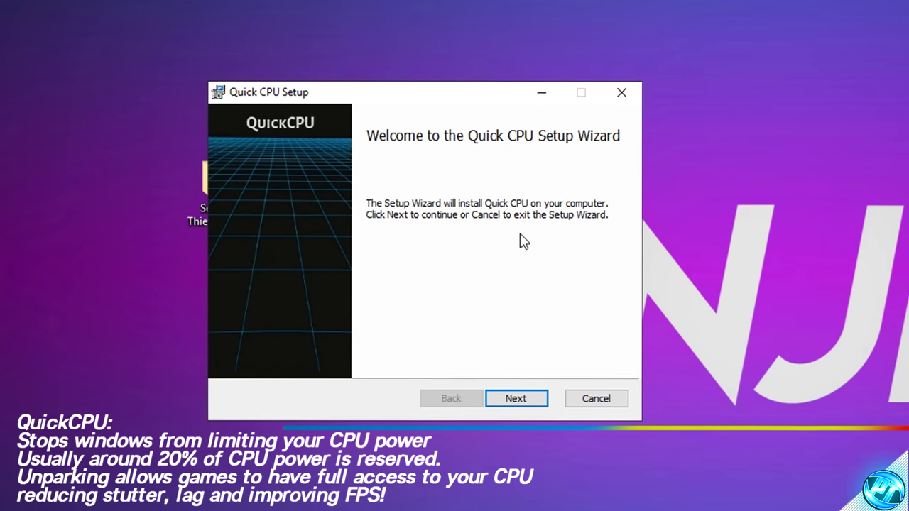
left_click(518, 398)
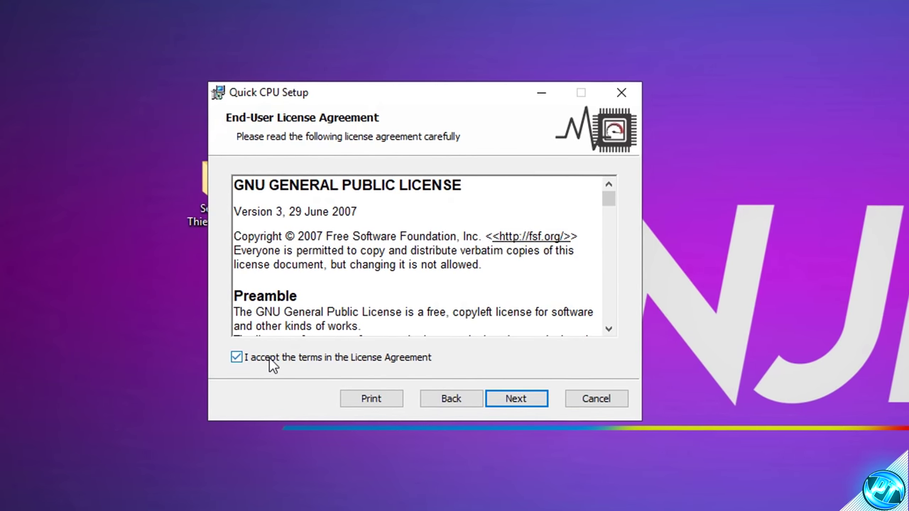
left_click(518, 400)
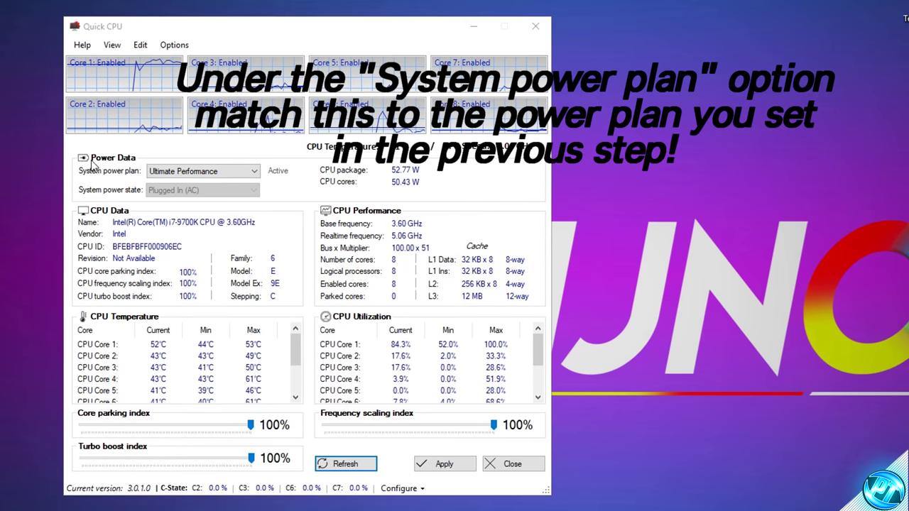
Select Ultimate Performance as the system power plan in Quick CPU
left_click(163, 172)
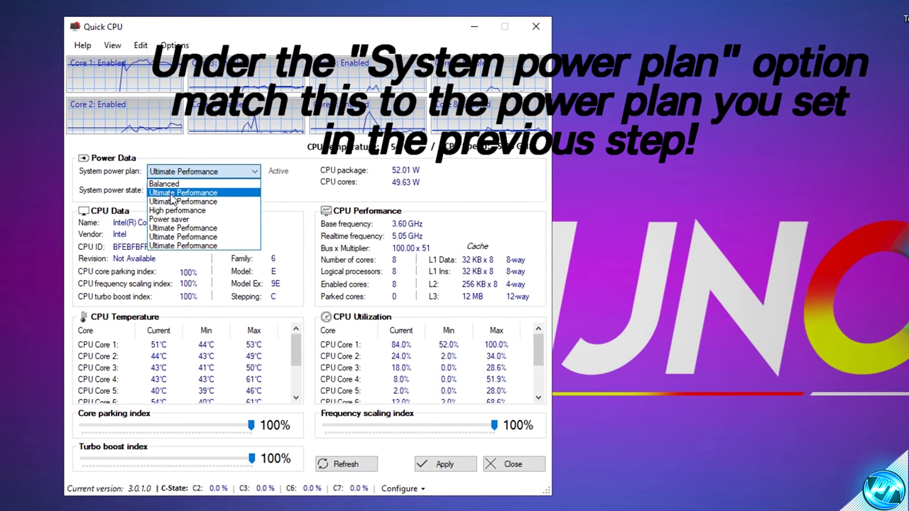
left_click(172, 190)
left_click(188, 175)
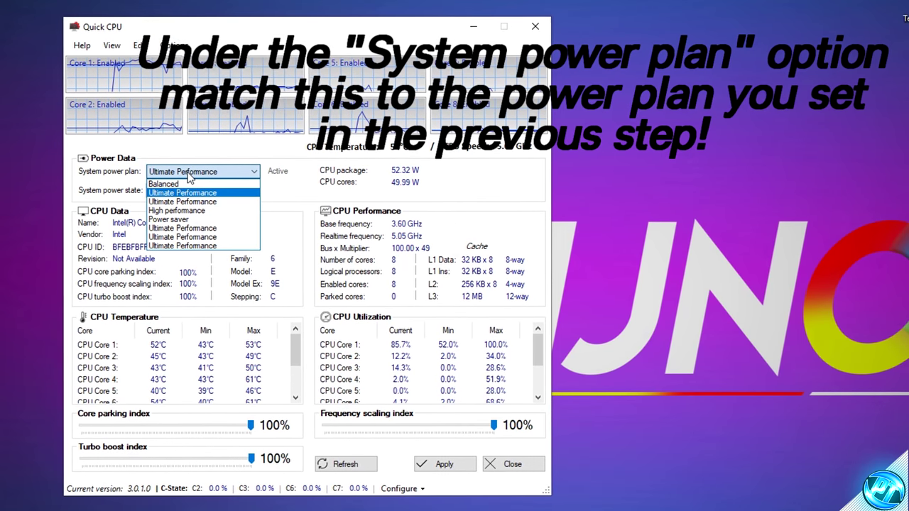
left_click(194, 175)
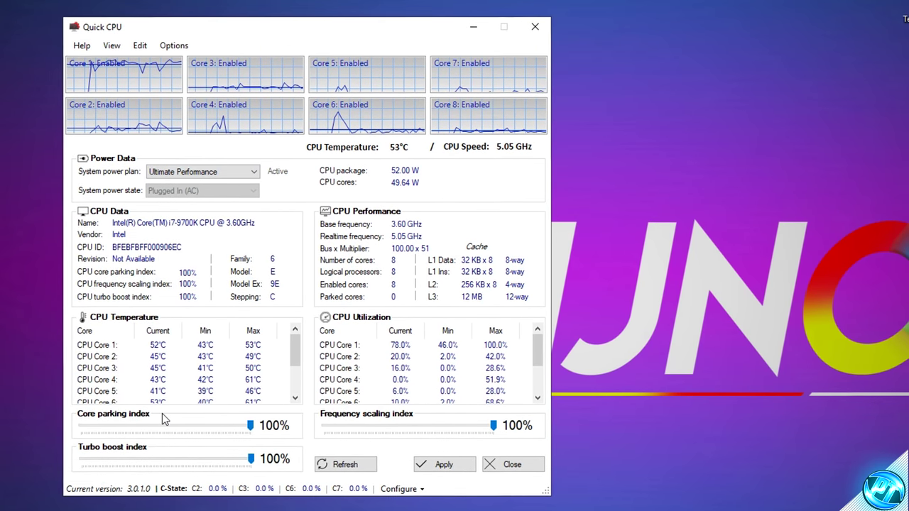
Set the core parking, frequency scaling and turbo boost indexes to 100%, apply the changes and close Quick CPU
mouse_move(250, 425)
left_mouse_down()
mouse_move(160, 426)
mouse_move(260, 435)
mouse_move(166, 427)
mouse_move(251, 426)
left_mouse_up()
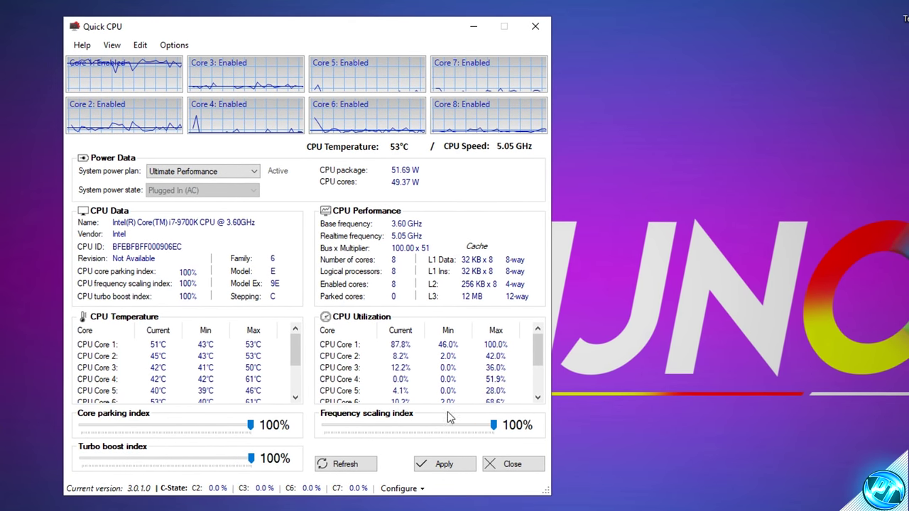
left_click(424, 424)
left_click_drag(426, 426, 517, 430)
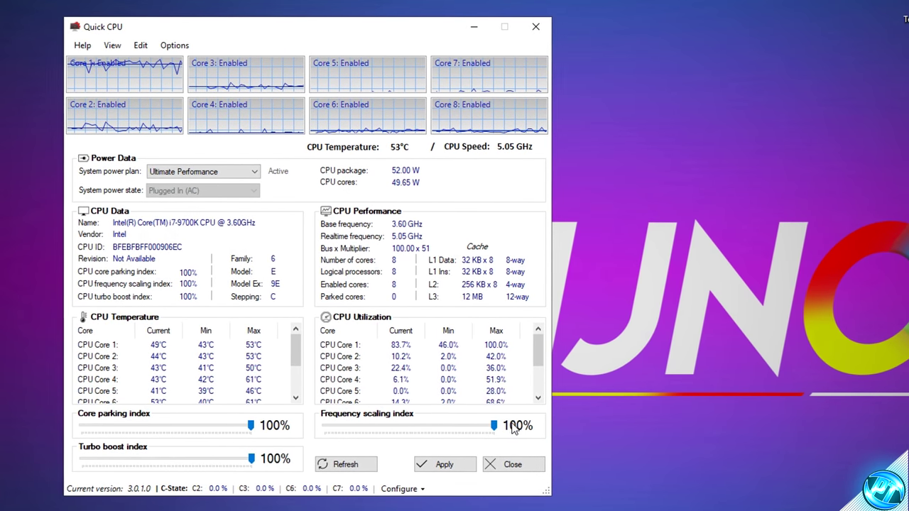
left_click_drag(250, 459, 161, 459)
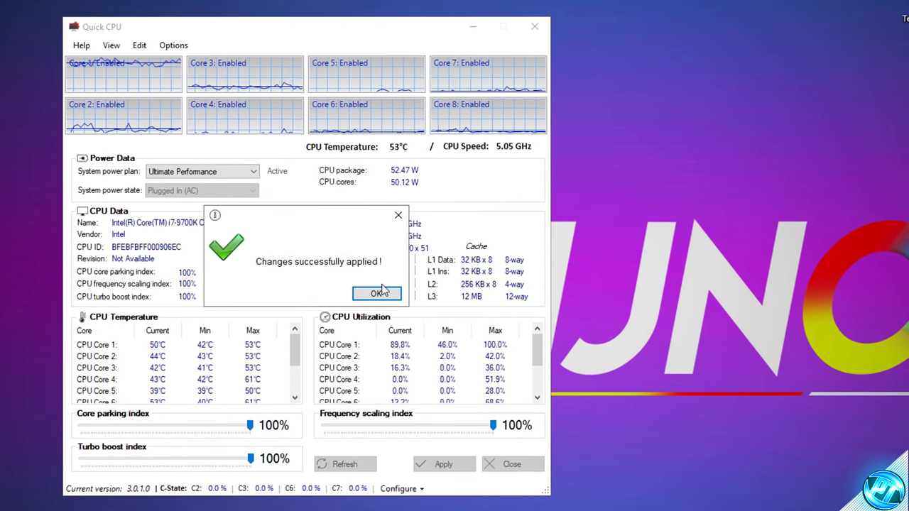
left_click(535, 27)
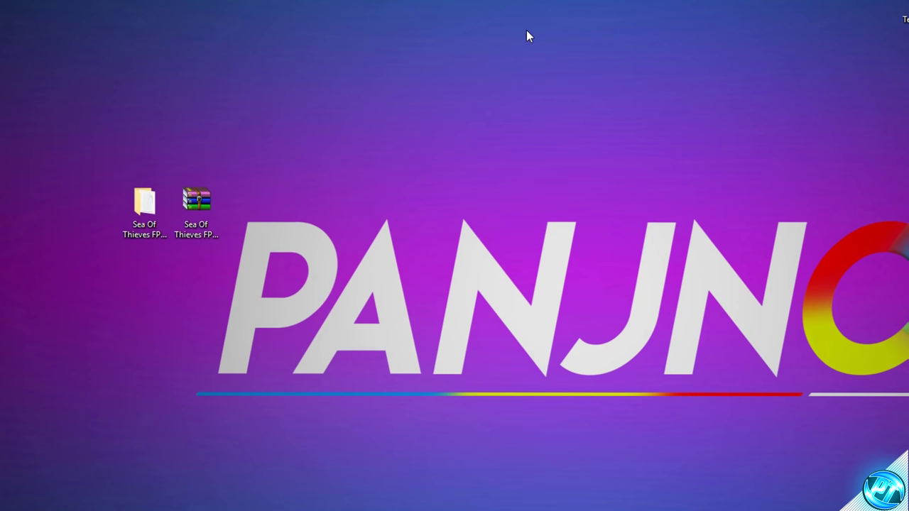